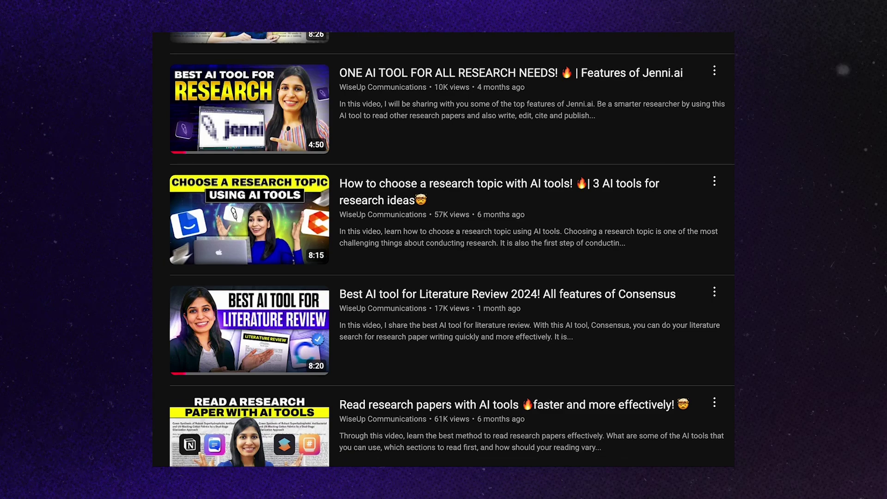
- Create a new blank web document
{"action": "scroll", "coordinate": [452, 249], "scroll_direction": "down", "scroll_amount": 6}
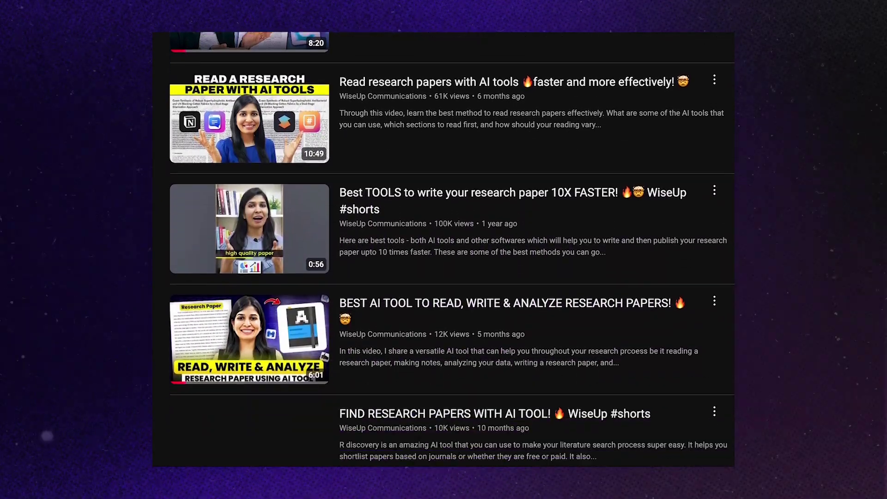
{"action": "scroll", "coordinate": [452, 249], "scroll_direction": "down", "scroll_amount": 7}
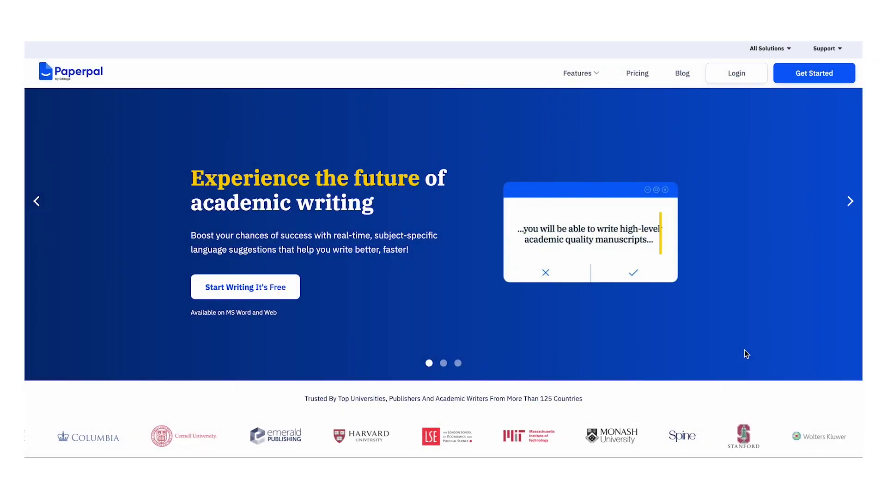
{"action": "scroll", "coordinate": [744, 350], "scroll_direction": "down", "scroll_amount": 4}
{"action": "scroll", "coordinate": [744, 354], "scroll_direction": "down", "scroll_amount": 10}
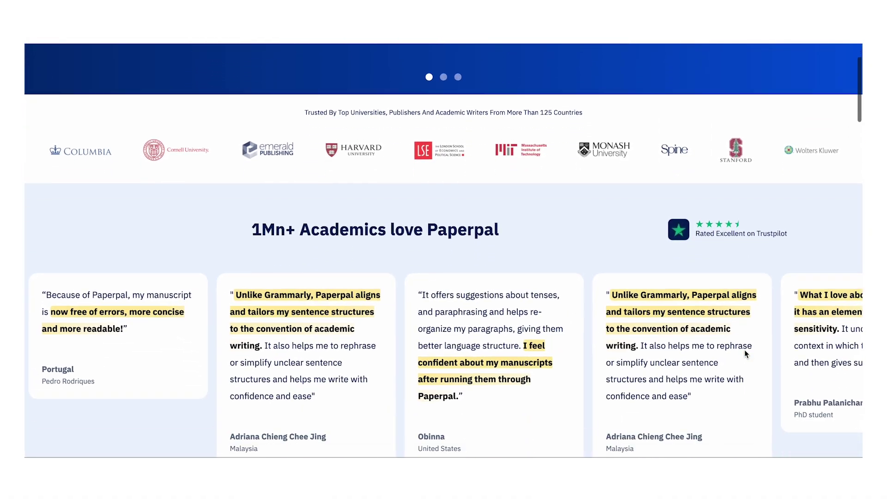
{"action": "scroll", "coordinate": [745, 351], "scroll_direction": "down", "scroll_amount": 10}
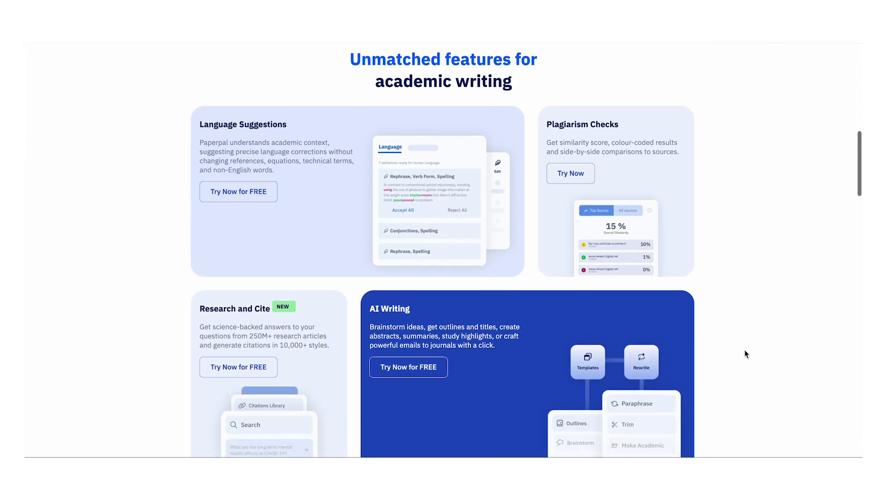
{"action": "scroll", "coordinate": [744, 354], "scroll_direction": "down", "scroll_amount": 2}
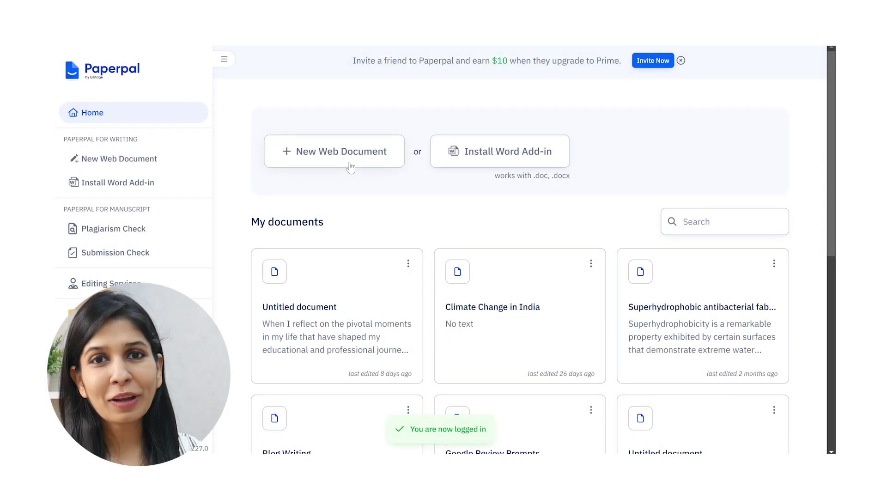
{"action": "left_click", "coordinate": [316, 158]}
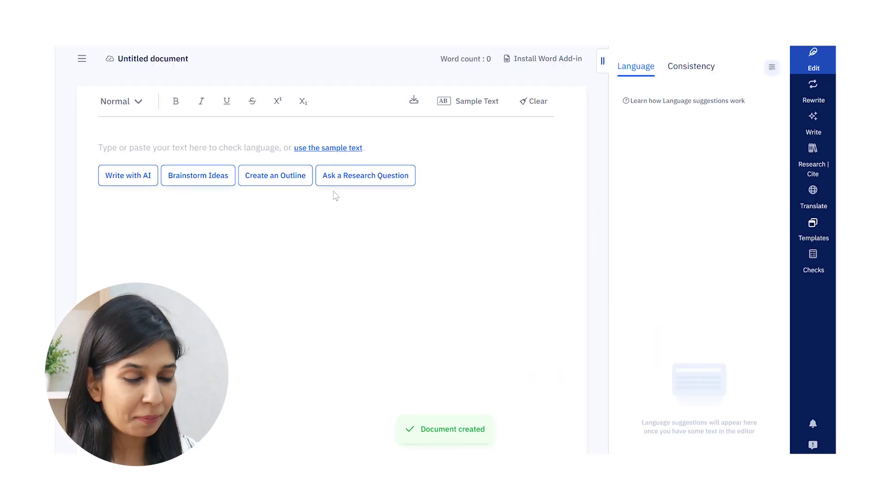
- Start a Brainstorm template prompt asking for topic ideas on superhydrophobic antibacterial fabrics
{"action": "left_click", "coordinate": [813, 232]}
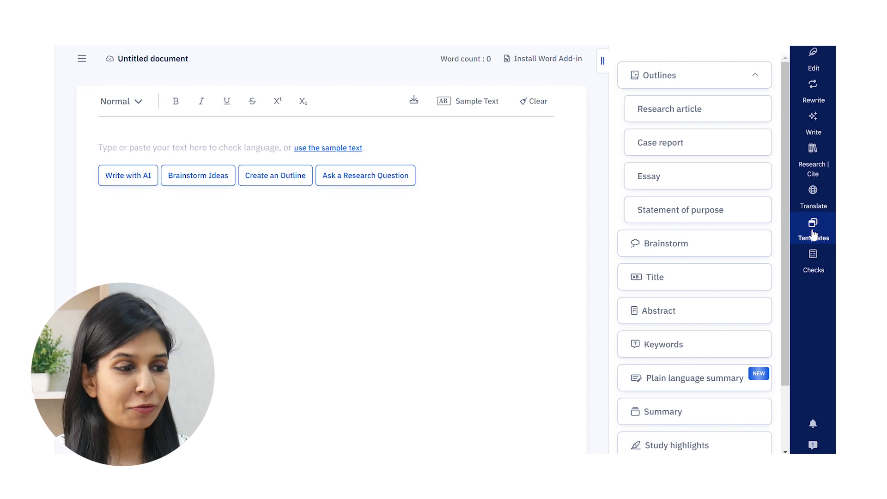
{"action": "left_click", "coordinate": [741, 249]}
{"action": "left_click", "coordinate": [673, 118]}
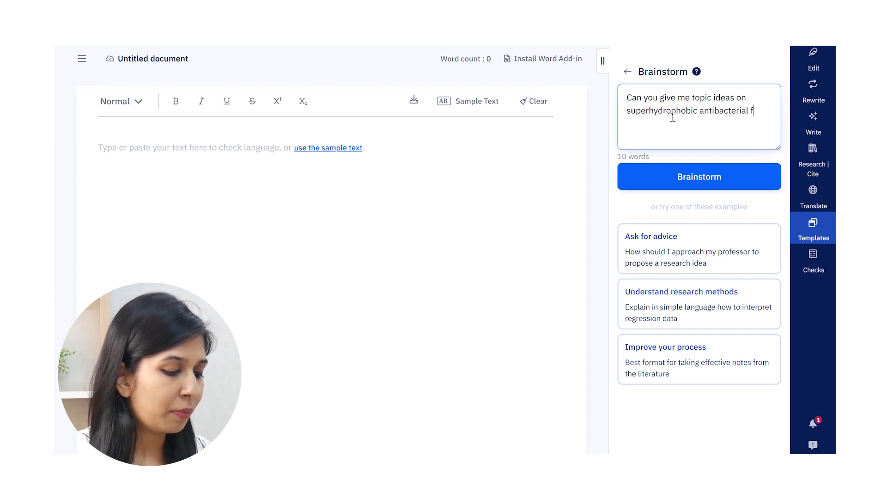
- Generate the Brainstorm topic ideas, then reopen the Brainstorm template from the templates list
{"action": "left_click", "coordinate": [668, 175]}
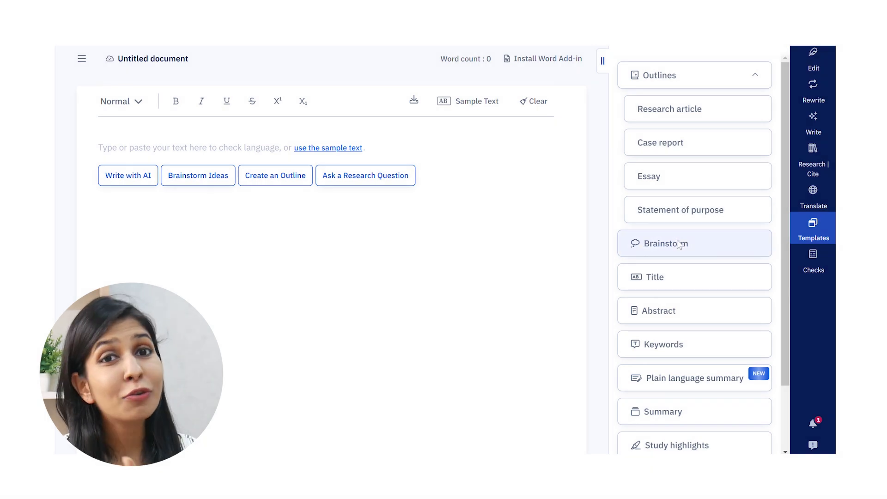
{"action": "left_click", "coordinate": [679, 245]}
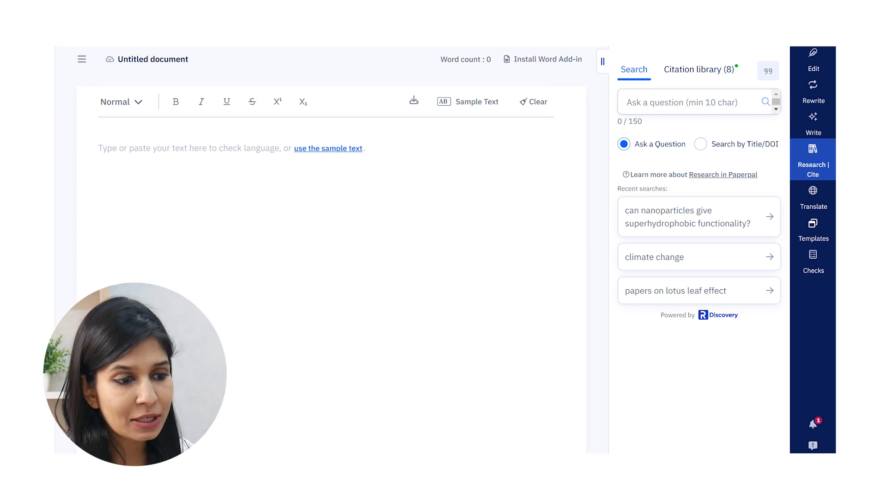
- Go to the Research and Cite Ask a Question field to begin a research question
{"action": "left_click", "coordinate": [680, 105]}
- Ask 'can nanoparticles be used to create superhydrophobicity' and review the answer with 7 references
{"action": "type", "text": "can nanopa"}
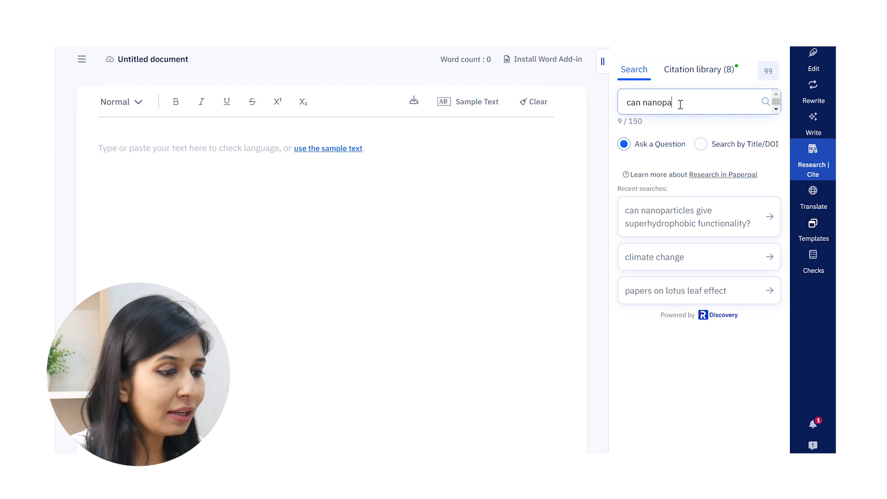
{"action": "type", "text": "rticles be used to cr"}
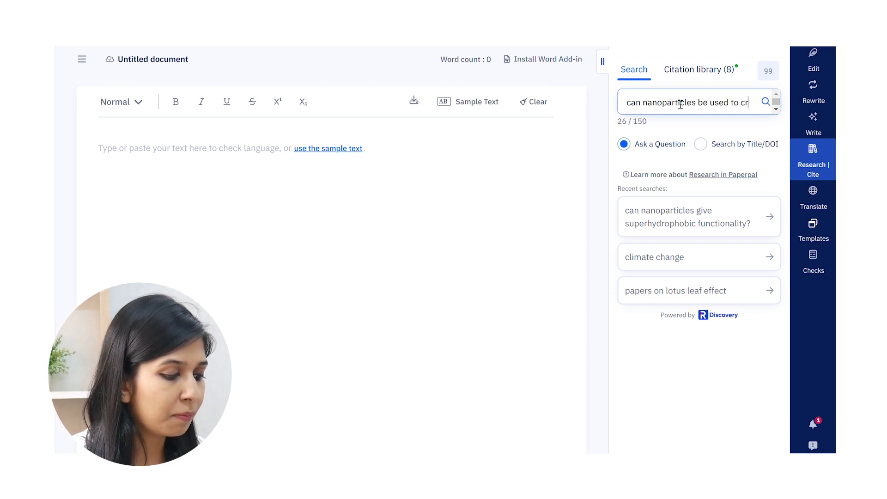
{"action": "type", "text": "eate superhydroph"}
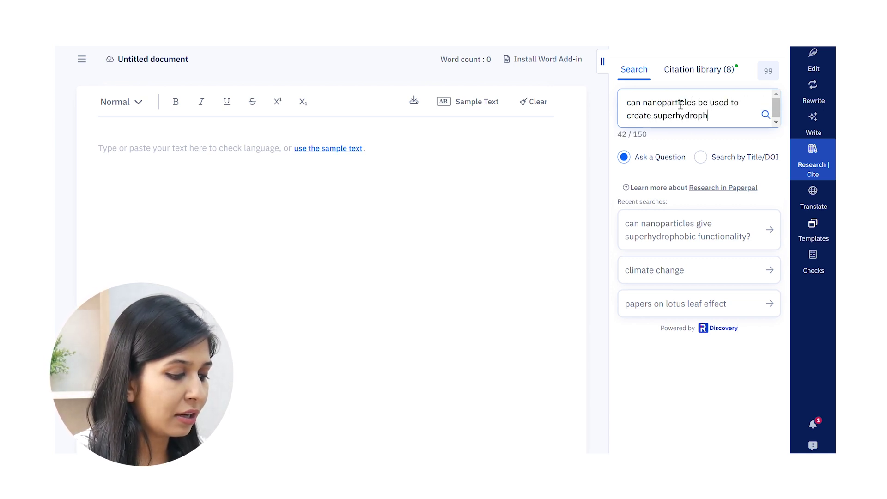
{"action": "type", "text": "obicity"}
{"action": "key", "text": "Return"}
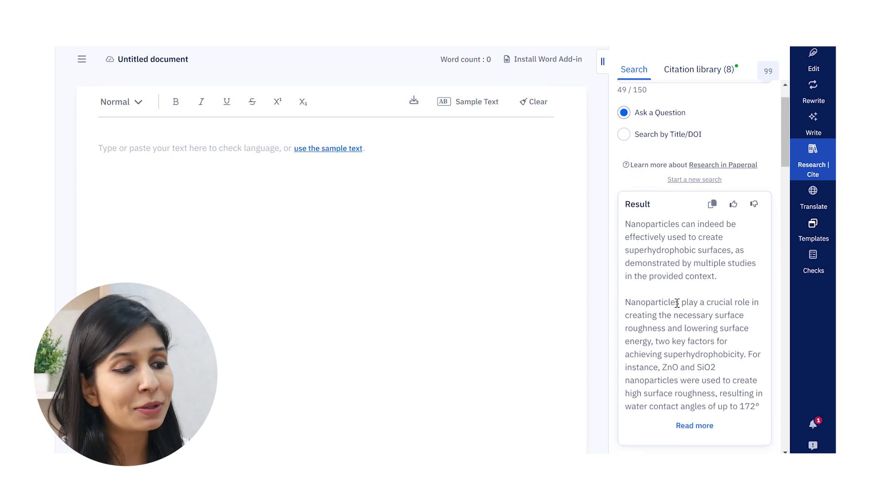
{"action": "scroll", "coordinate": [676, 303], "scroll_direction": "down", "scroll_amount": 2}
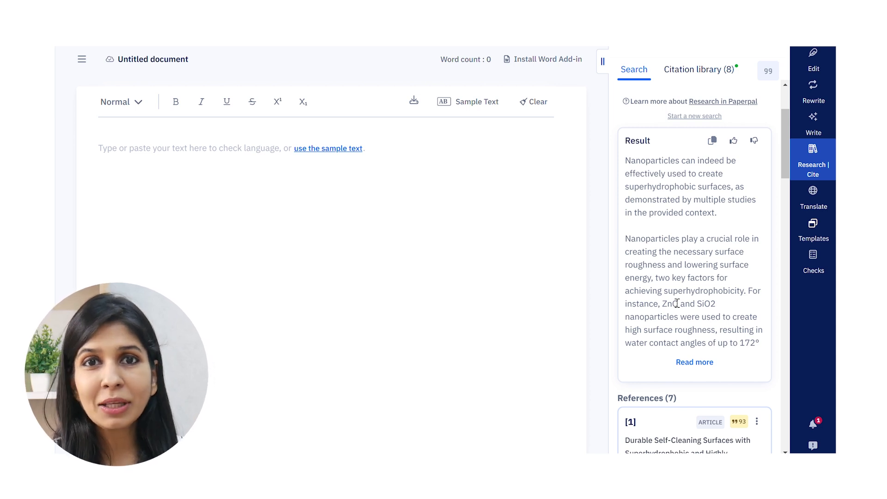
{"action": "scroll", "coordinate": [677, 303], "scroll_direction": "down", "scroll_amount": 1}
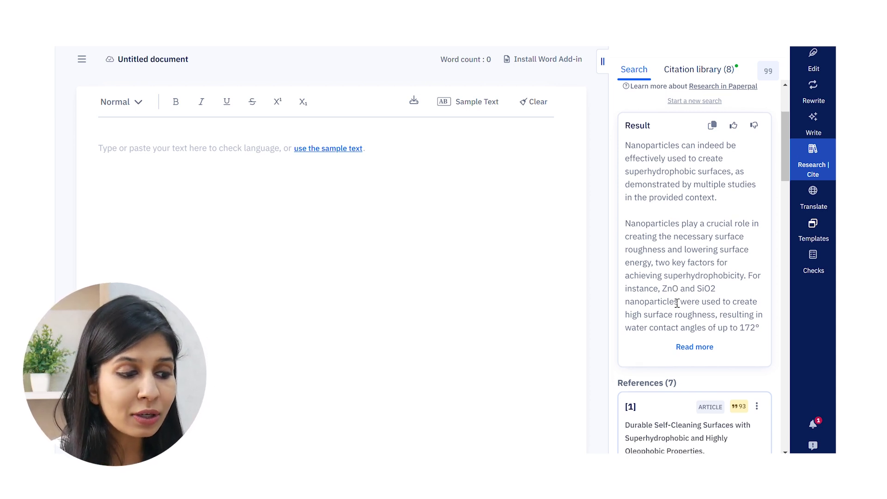
{"action": "scroll", "coordinate": [677, 303], "scroll_direction": "down", "scroll_amount": 2}
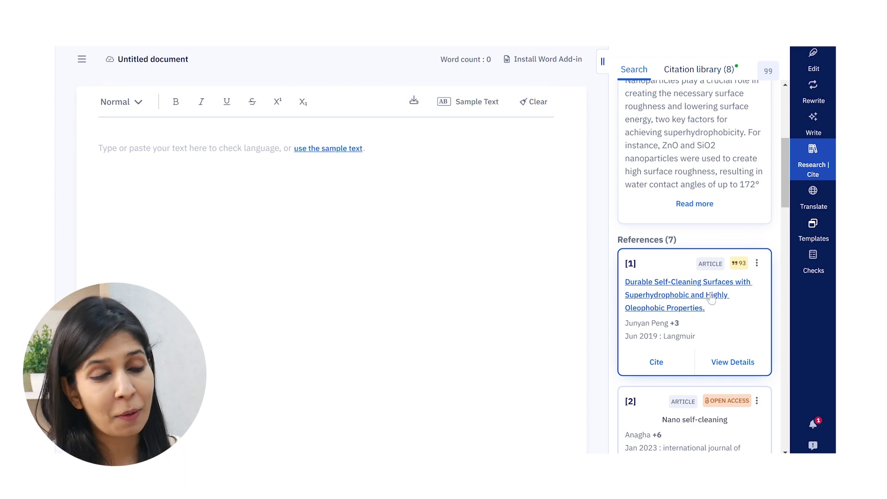
{"action": "scroll", "coordinate": [711, 298], "scroll_direction": "down", "scroll_amount": 6}
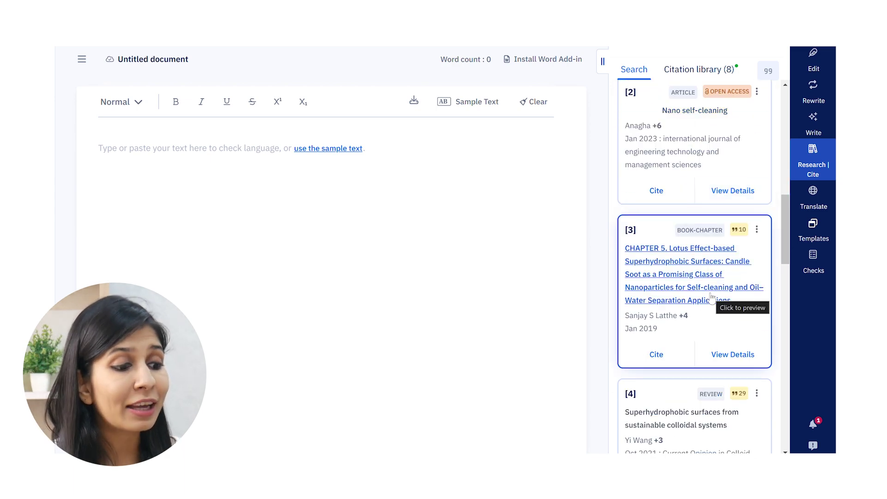
{"action": "scroll", "coordinate": [711, 298], "scroll_direction": "up", "scroll_amount": 12}
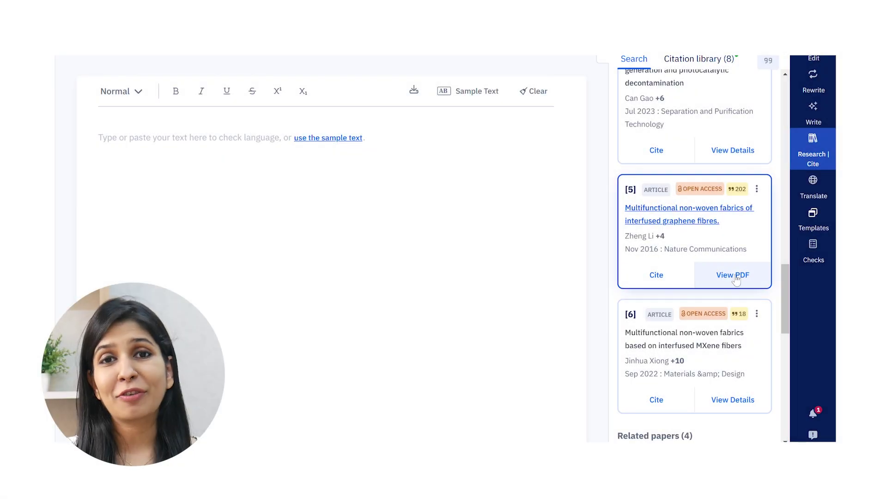
{"action": "left_click", "coordinate": [757, 190]}
- Save the graphene fibres article to the citation library and ask its PDF about the study's aims
{"action": "left_click", "coordinate": [729, 212]}
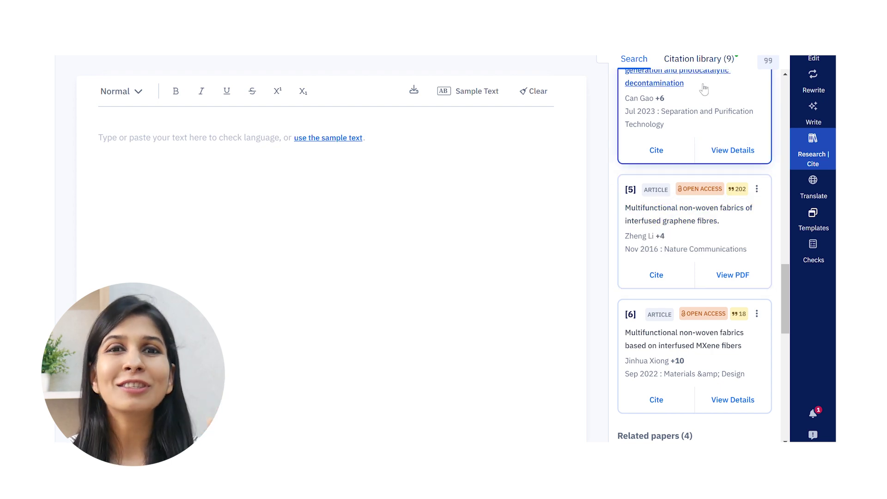
{"action": "left_click", "coordinate": [698, 62]}
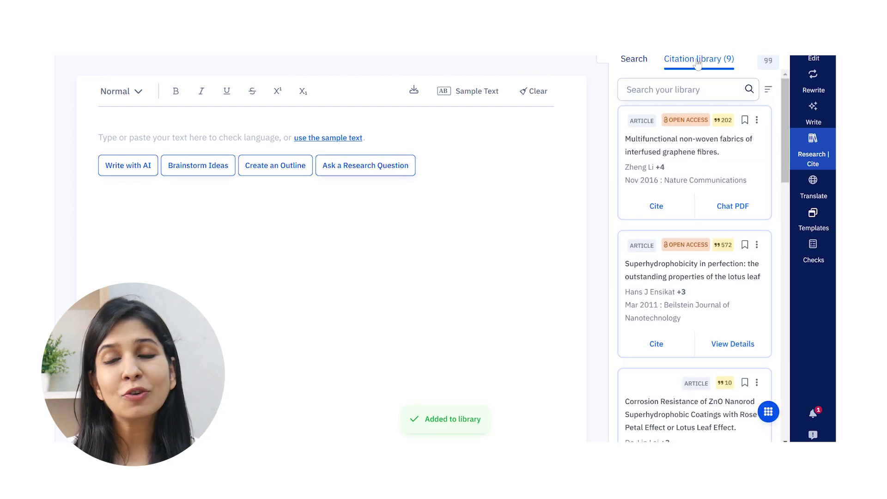
{"action": "left_click", "coordinate": [731, 208]}
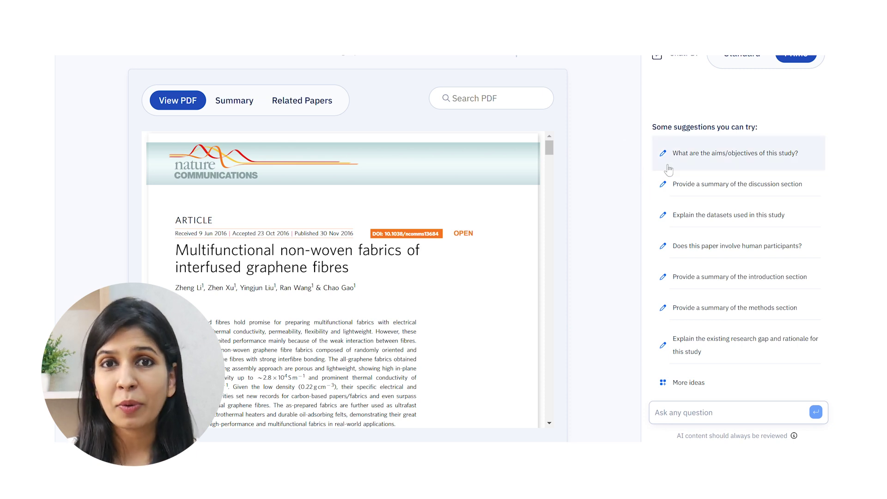
{"action": "left_click", "coordinate": [694, 160]}
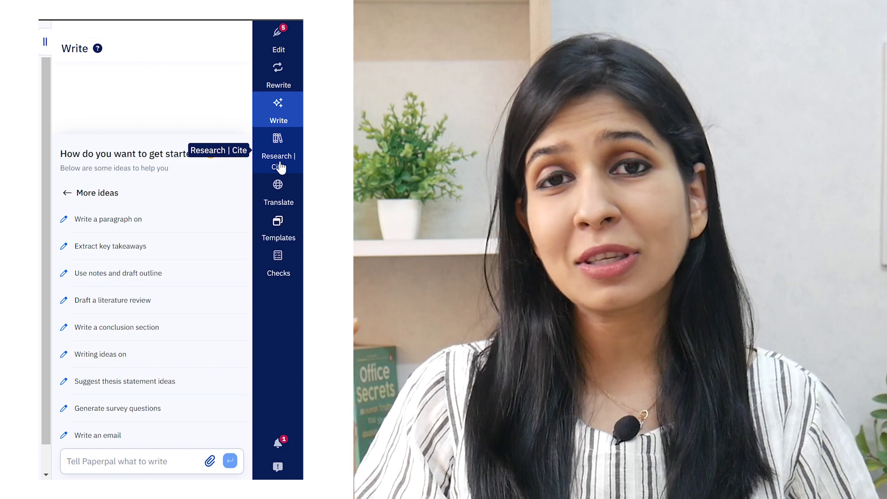
- Show the writing templates list and scroll down to the Email templates
{"action": "left_click", "coordinate": [279, 227]}
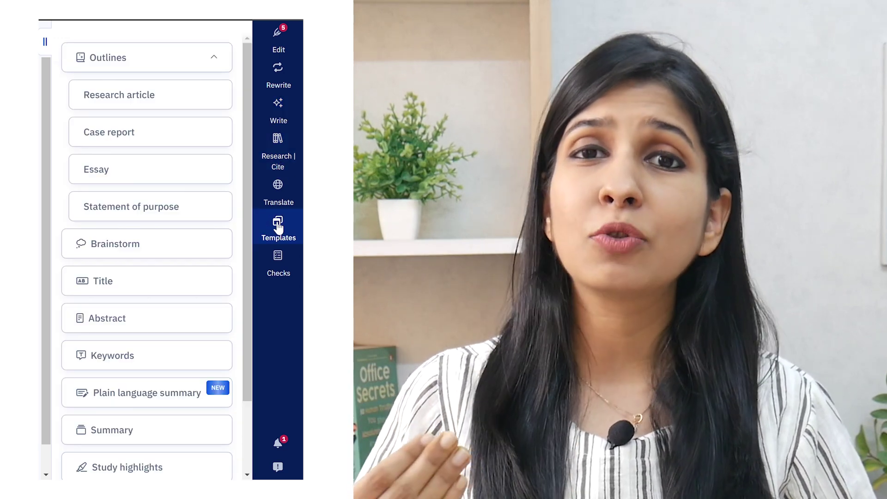
{"action": "scroll", "coordinate": [213, 251], "scroll_direction": "down", "scroll_amount": 2}
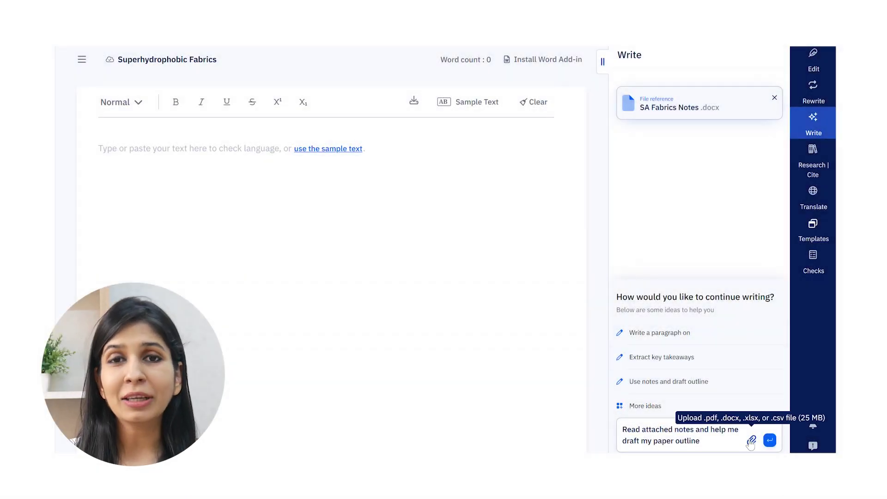
- Send the outline request with SA Fabrics Notes.docx attached to generate an eight-section paper outline
{"action": "left_click", "coordinate": [769, 440]}
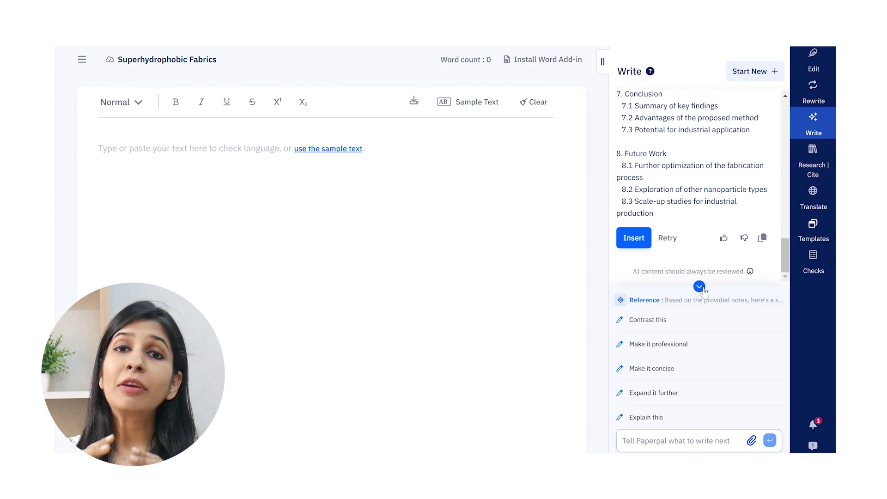
- Insert the generated outline into the Superhydrophobic Fabrics document and scroll through it
{"action": "left_click", "coordinate": [633, 240]}
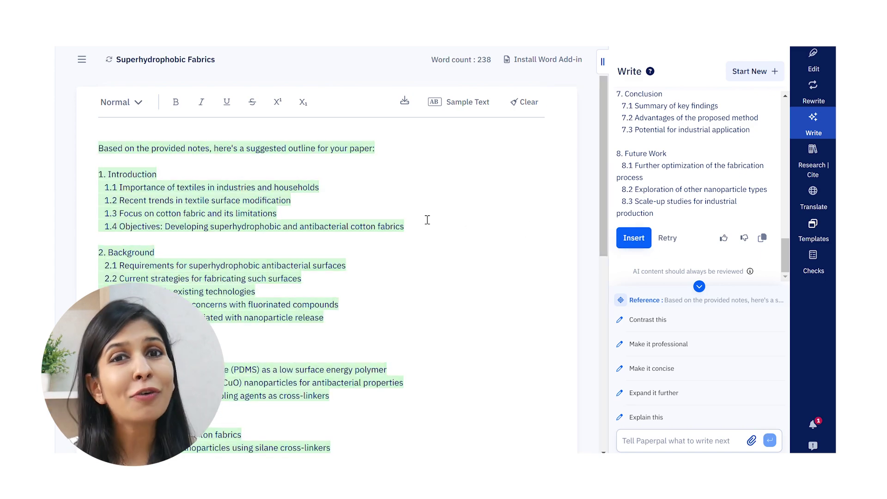
{"action": "scroll", "coordinate": [427, 220], "scroll_direction": "down", "scroll_amount": 4}
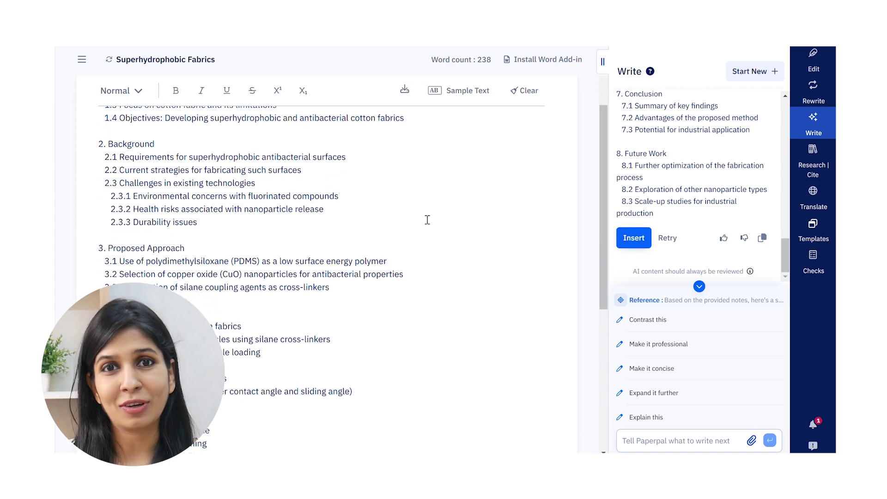
{"action": "scroll", "coordinate": [427, 220], "scroll_direction": "down", "scroll_amount": 5}
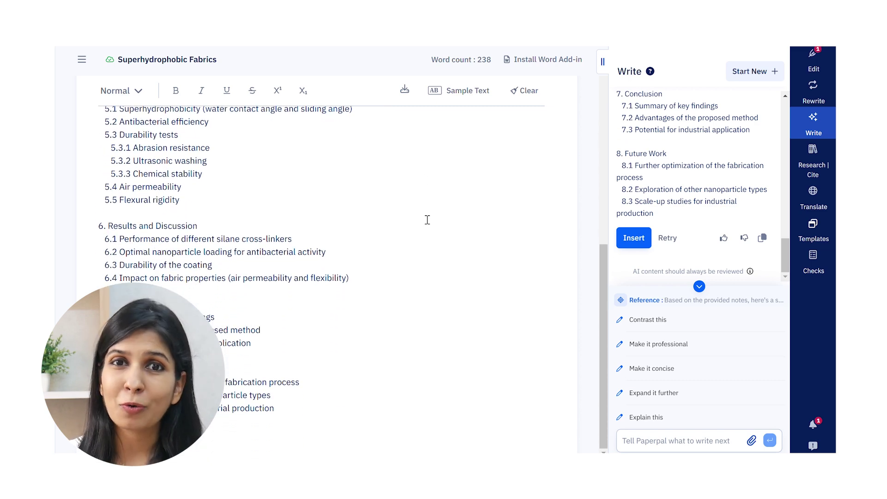
{"action": "scroll", "coordinate": [427, 219], "scroll_direction": "up", "scroll_amount": 10}
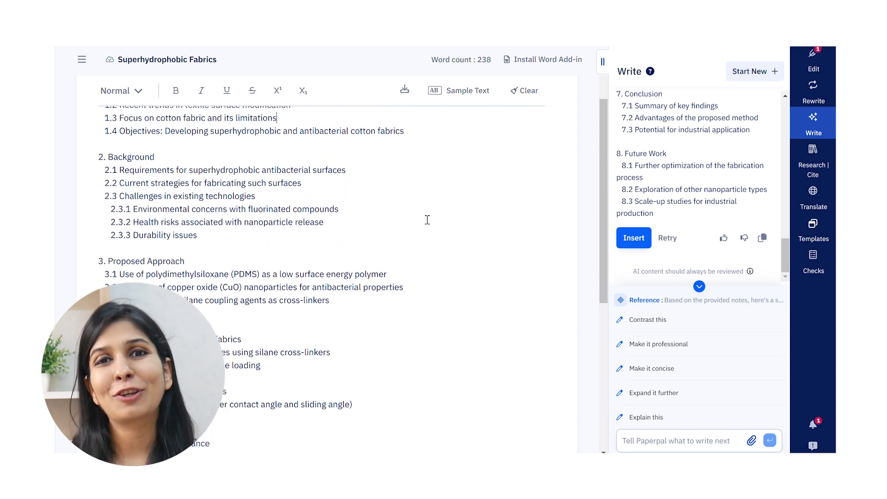
{"action": "scroll", "coordinate": [428, 220], "scroll_direction": "up", "scroll_amount": 2}
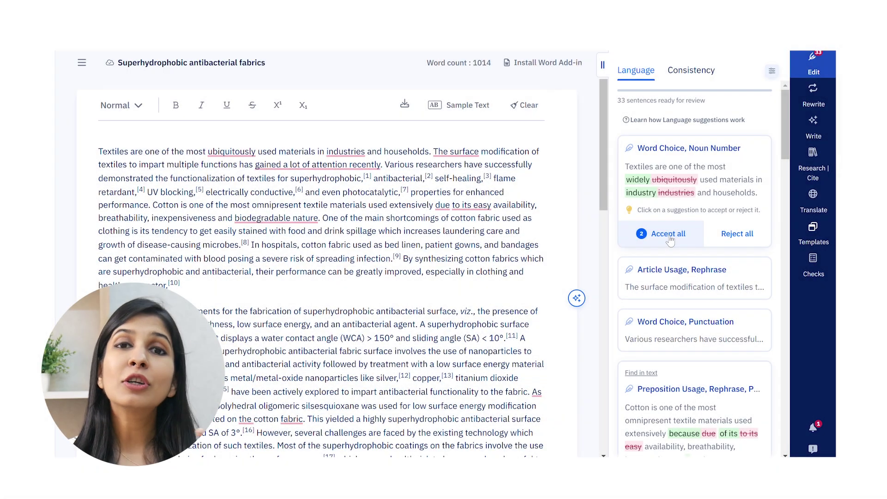
- Accept the first-sentence word-choice fixes and the surface-modification rephrasing, then run the Consistency check
{"action": "left_click", "coordinate": [669, 234]}
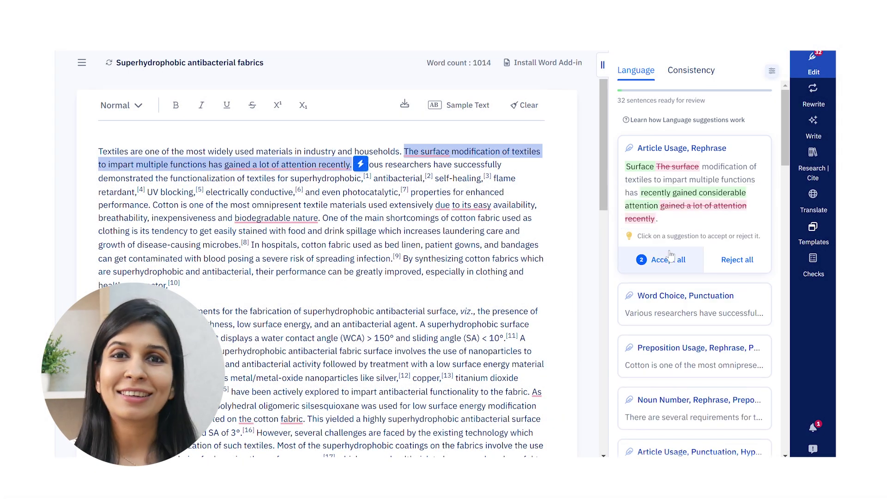
{"action": "left_click", "coordinate": [669, 260]}
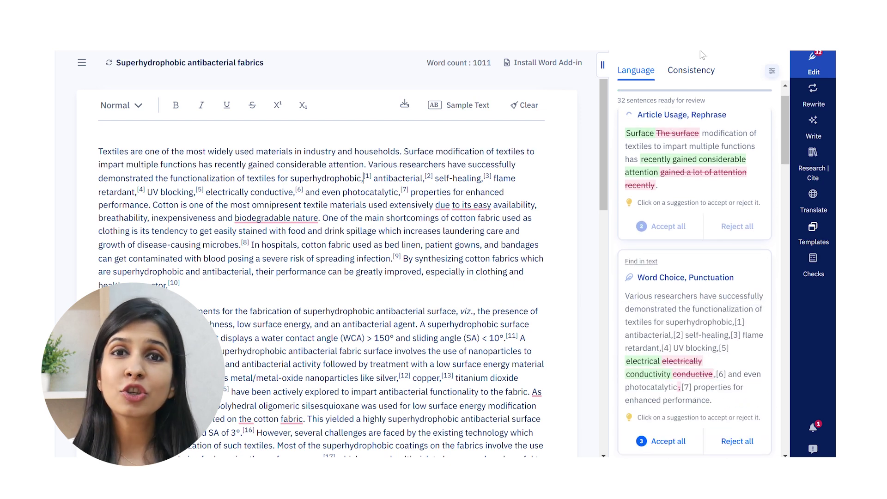
{"action": "left_click", "coordinate": [691, 72]}
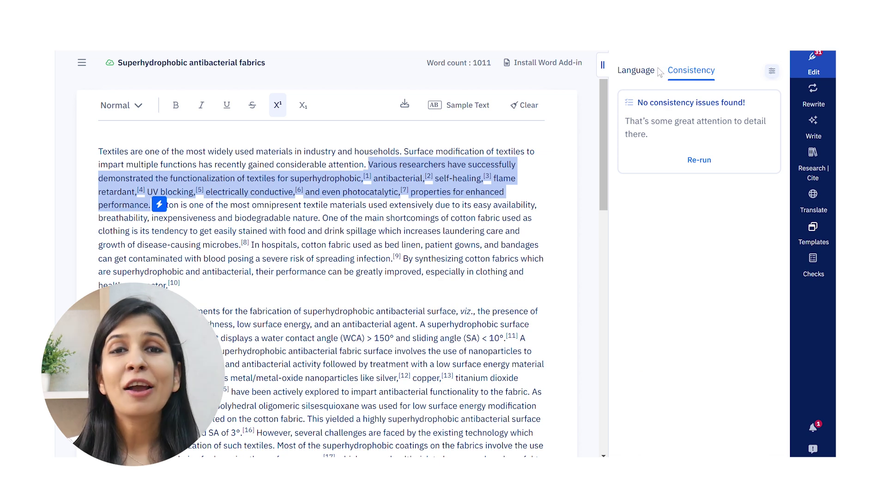
- Trim the functionalized textiles sentence, view synonyms for 'contaminated', then generate an academic-tone rewrite
{"action": "left_click", "coordinate": [818, 107]}
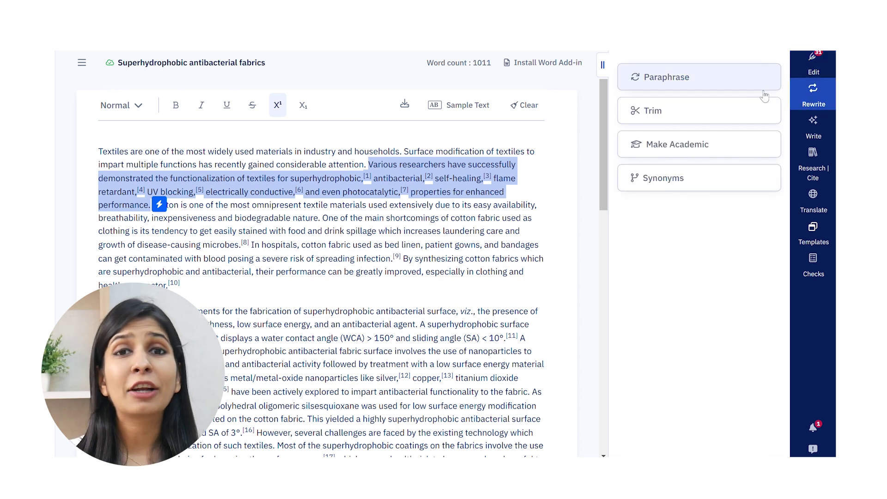
{"action": "left_click", "coordinate": [735, 117]}
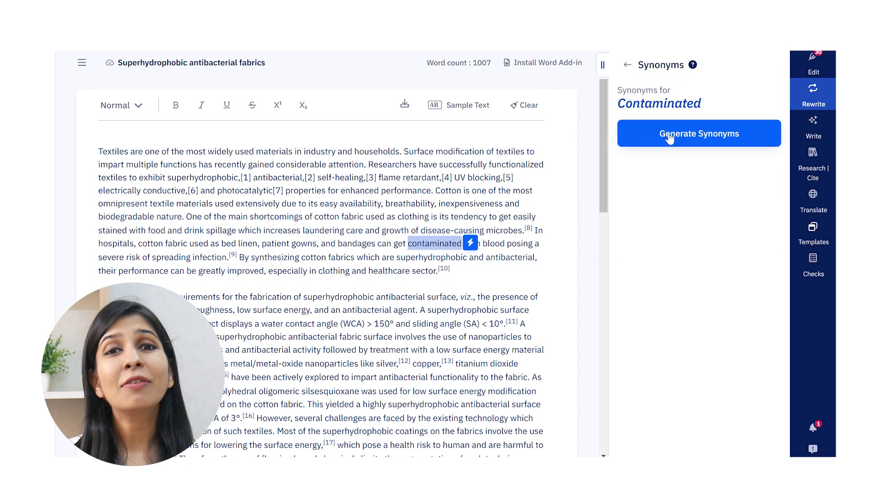
{"action": "left_click", "coordinate": [670, 136]}
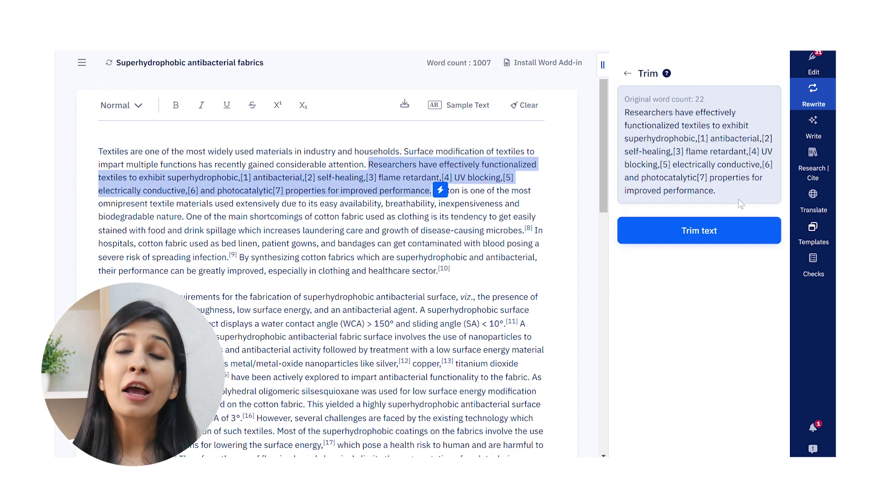
{"action": "left_click", "coordinate": [627, 74]}
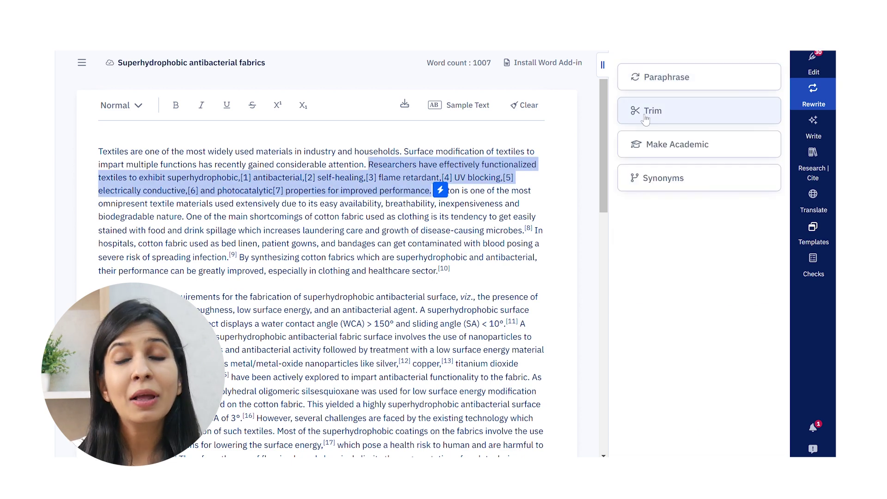
{"action": "left_click", "coordinate": [664, 148]}
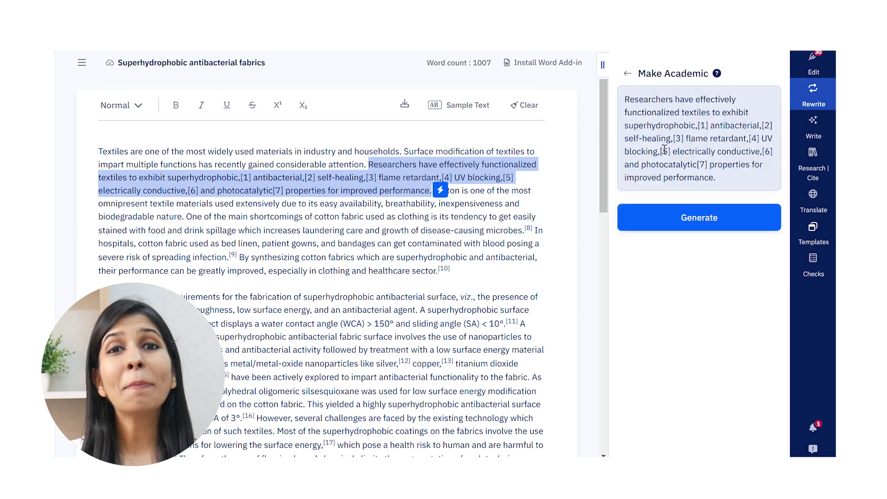
{"action": "left_click", "coordinate": [678, 220]}
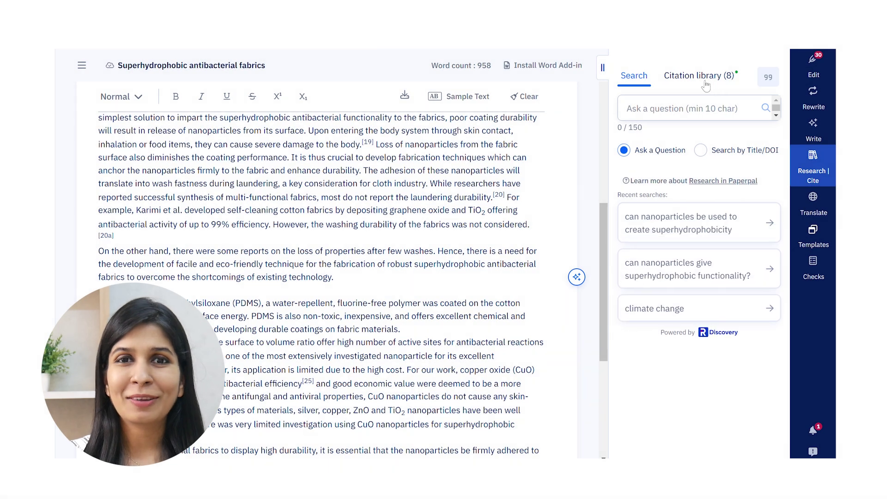
- Insert citation [1] for the lotus leaf superhydrophobicity article after 'existing technology'
{"action": "left_click", "coordinate": [701, 76]}
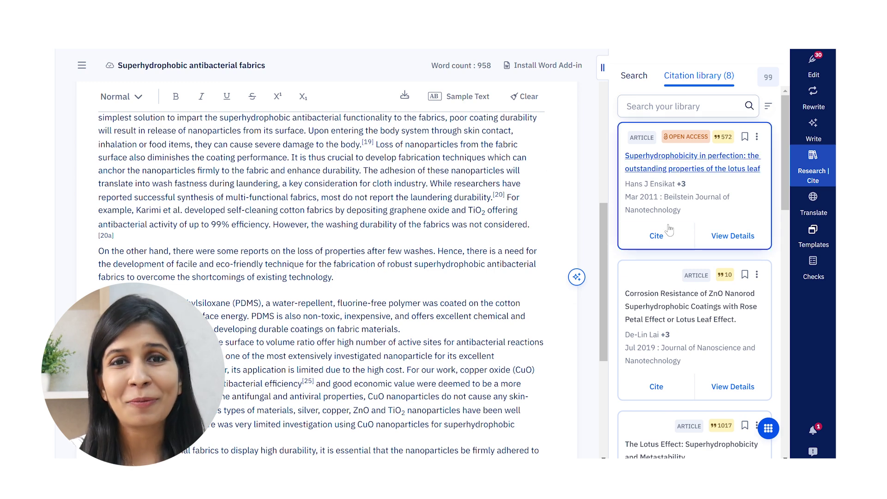
{"action": "left_click", "coordinate": [667, 242]}
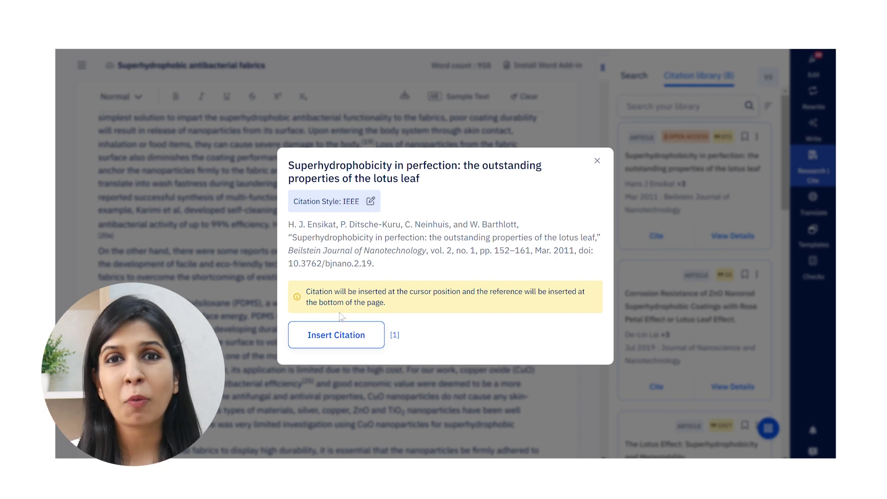
{"action": "left_click", "coordinate": [335, 335]}
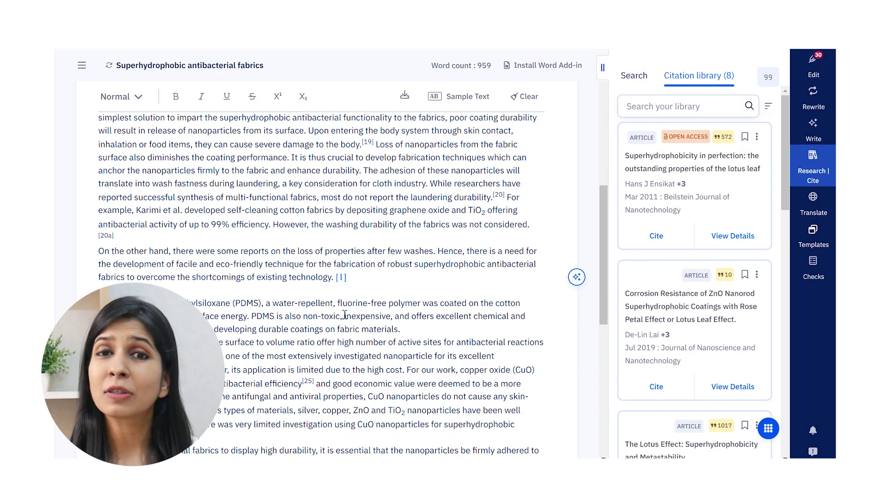
- Open Choose Citation Style and scroll through the list of available styles
{"action": "left_click", "coordinate": [768, 77]}
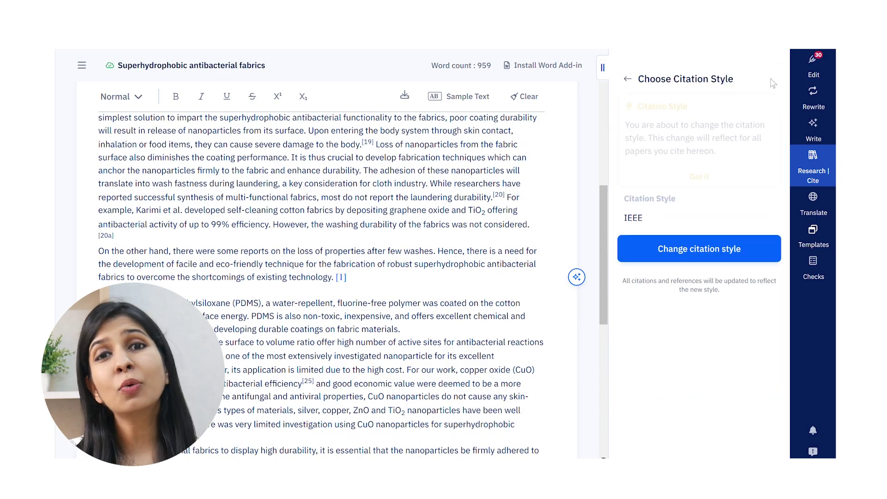
{"action": "left_click", "coordinate": [690, 255]}
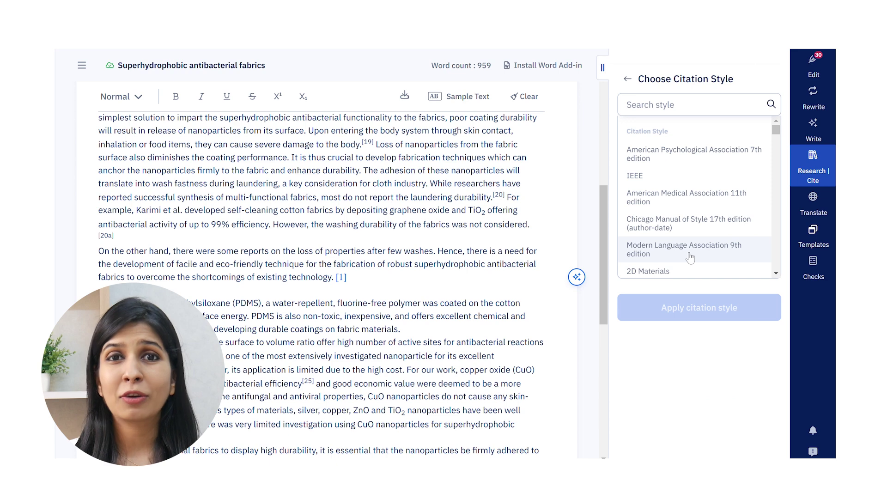
{"action": "scroll", "coordinate": [690, 258], "scroll_direction": "down", "scroll_amount": 5}
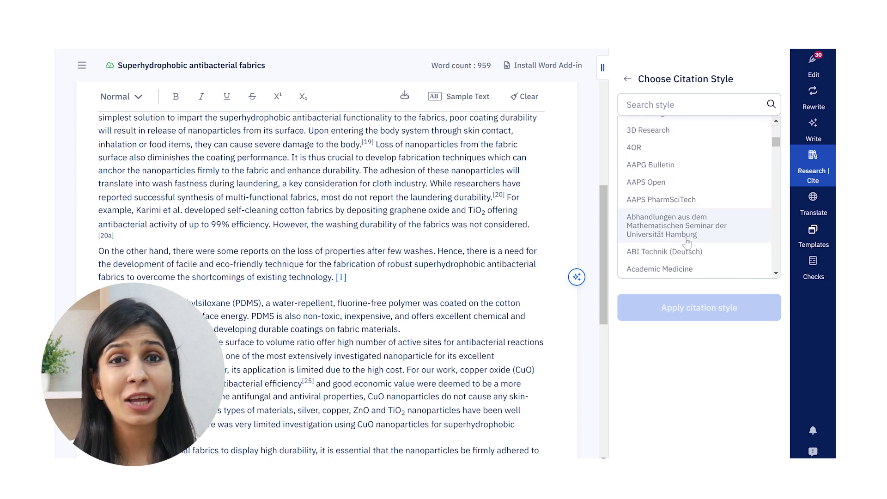
{"action": "scroll", "coordinate": [687, 242], "scroll_direction": "down", "scroll_amount": 8}
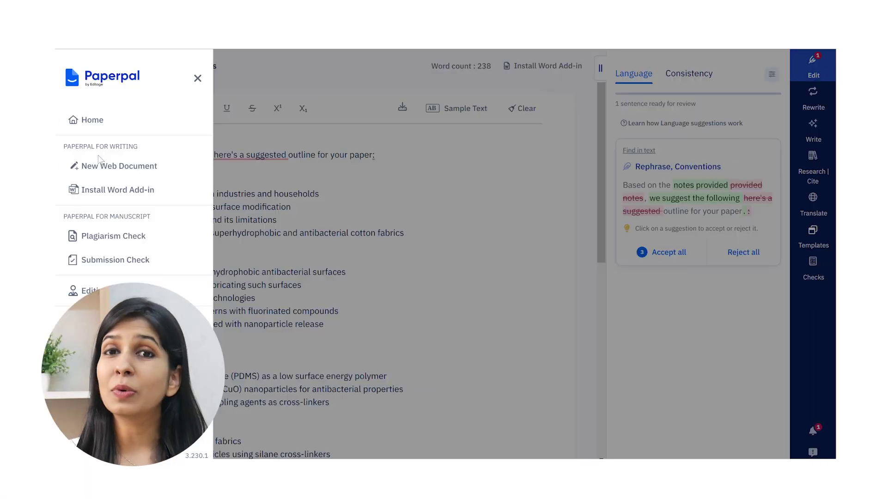
- Upload the SA Fabrics Notes_Plag check file for a plagiarism check
{"action": "left_click", "coordinate": [113, 236]}
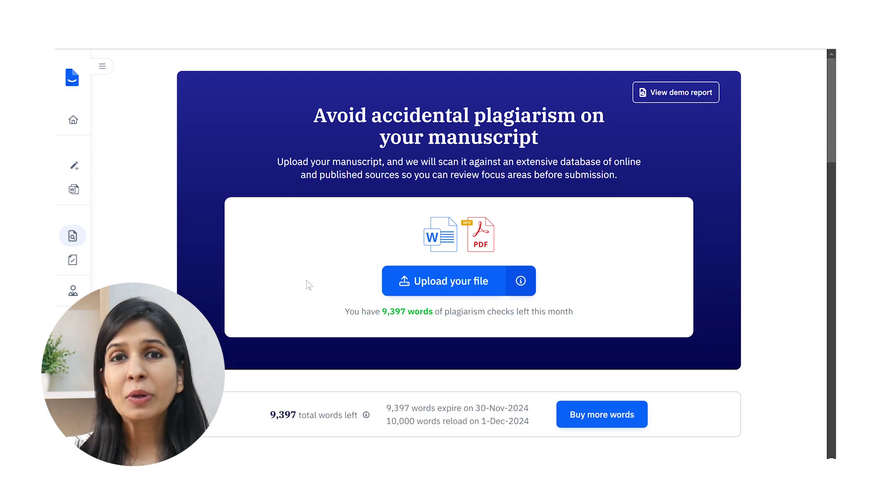
{"action": "left_click", "coordinate": [429, 291]}
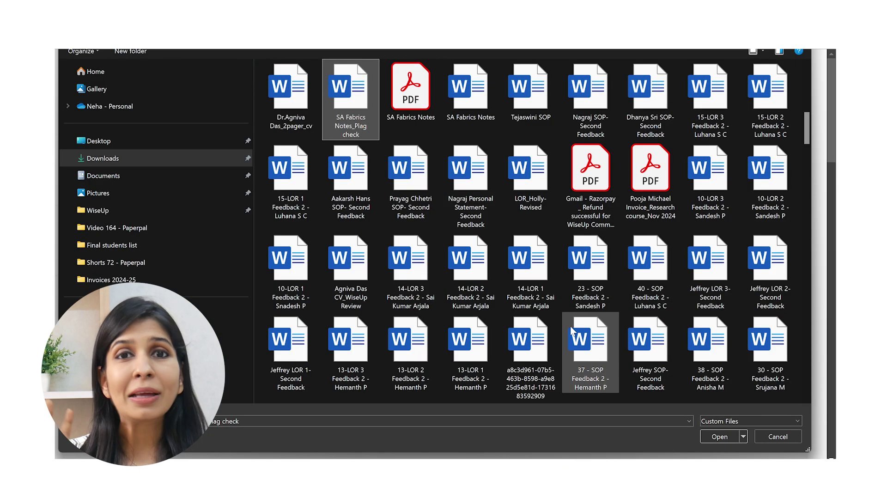
{"action": "left_click", "coordinate": [719, 437]}
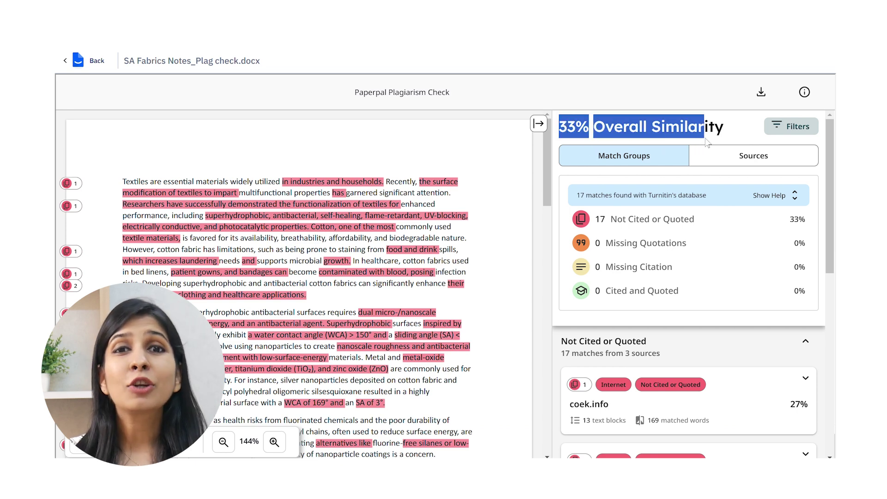
- Inspect the coek.info source match among the 33% similarity results
{"action": "left_click", "coordinate": [670, 222]}
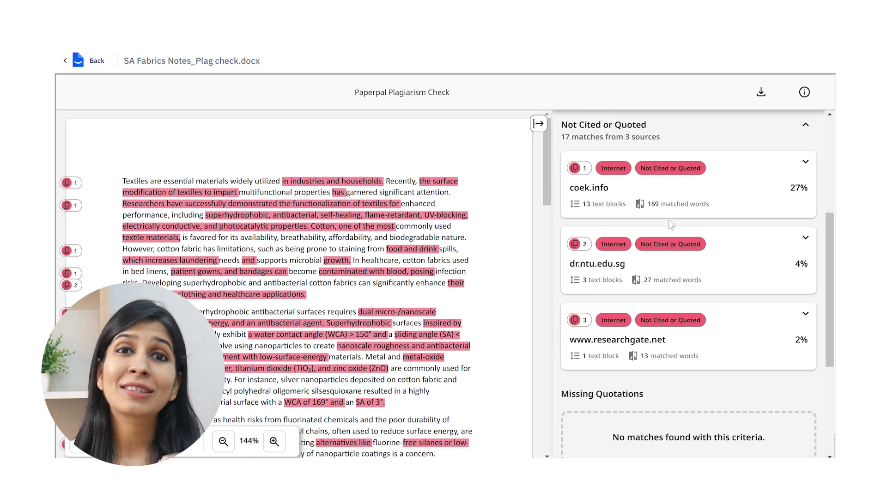
{"action": "left_click", "coordinate": [656, 221]}
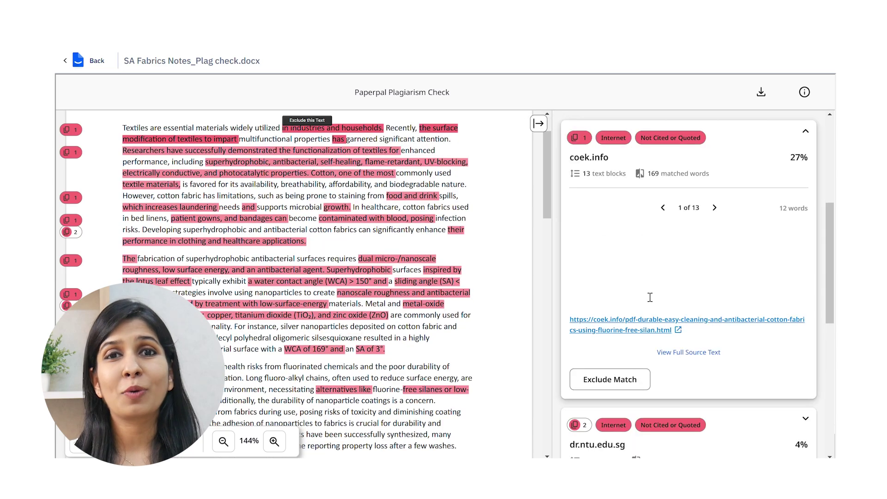
{"action": "scroll", "coordinate": [424, 291], "scroll_direction": "down", "scroll_amount": 5}
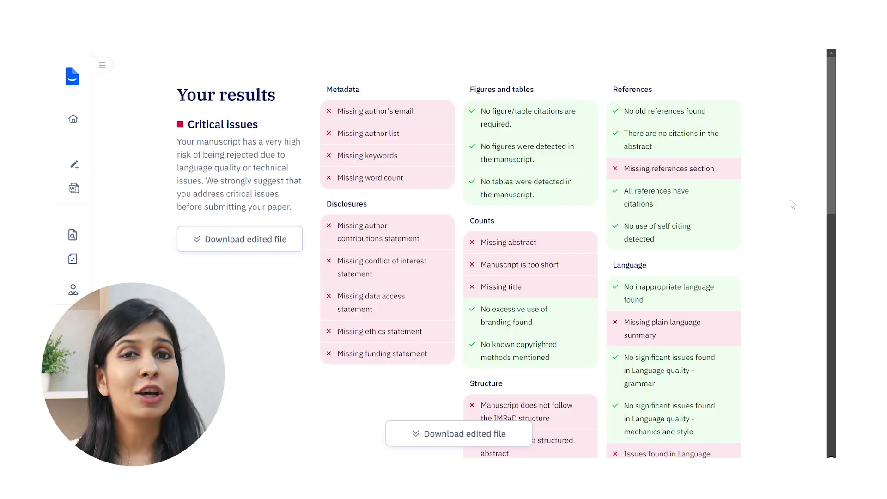
- Scroll through the critical issues, such as missing abstract, title and references
{"action": "scroll", "coordinate": [814, 213], "scroll_direction": "down", "scroll_amount": 2}
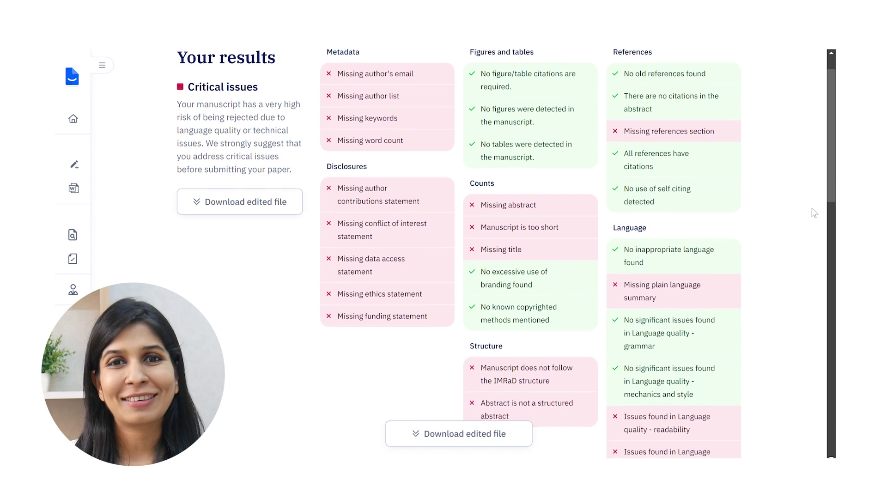
{"action": "scroll", "coordinate": [814, 213], "scroll_direction": "down", "scroll_amount": 1}
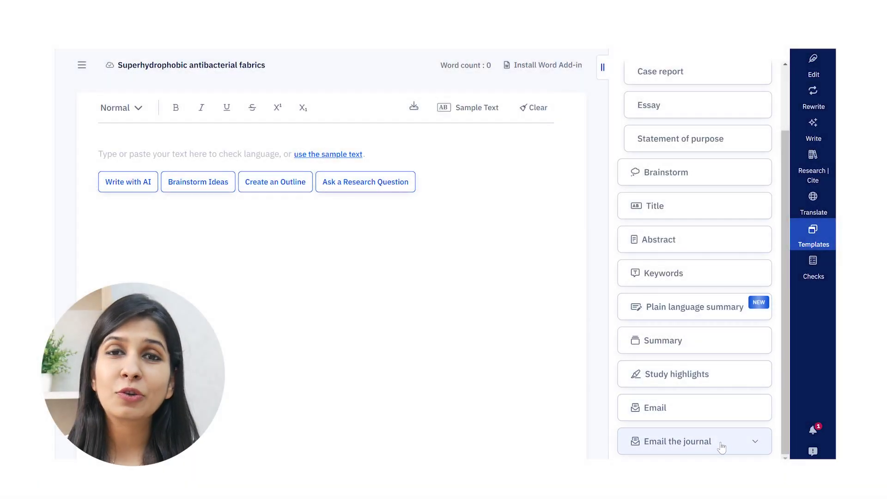
- Start a cover letter to Advanced Material Interfaces, paste the study summary into Details, and generate it
{"action": "left_click", "coordinate": [722, 446]}
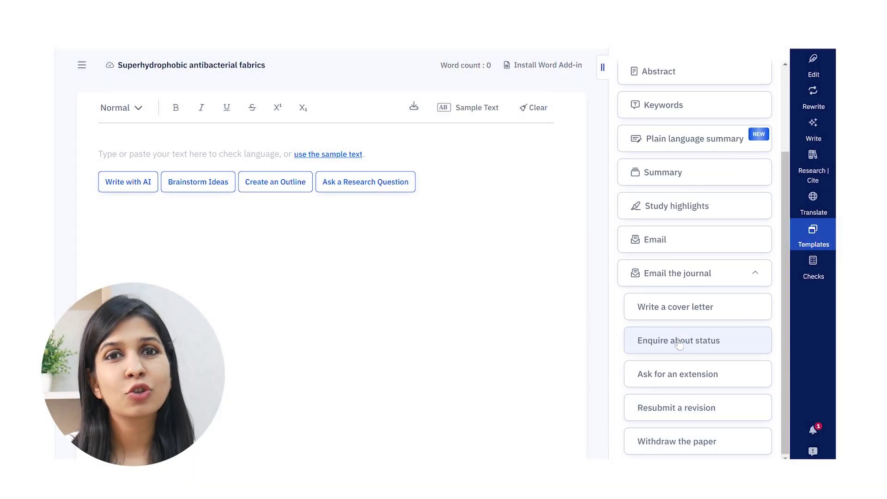
{"action": "left_click", "coordinate": [675, 310]}
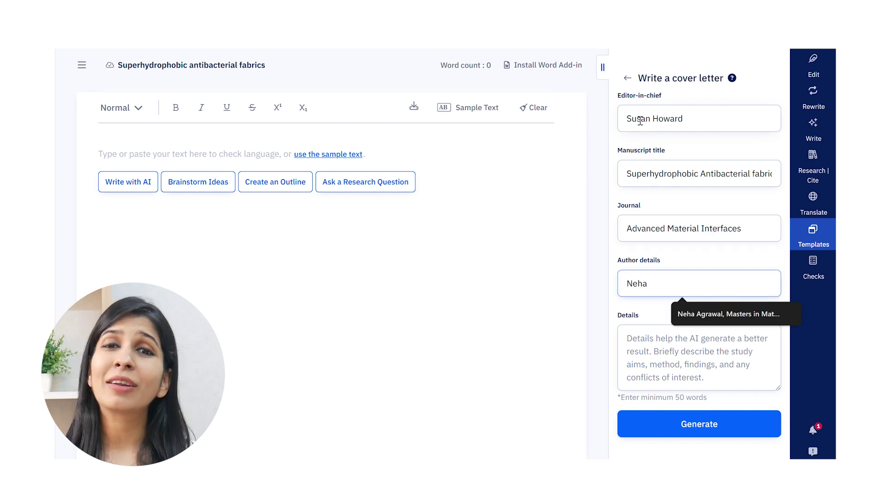
{"action": "left_click", "coordinate": [699, 350]}
{"action": "key", "text": "ctrl+v"}
{"action": "left_click", "coordinate": [679, 424]}
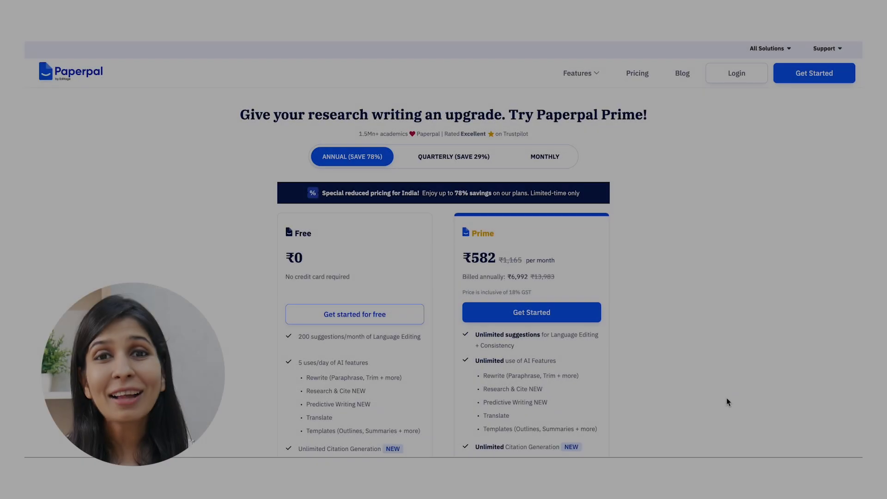
- Scroll past the Free ₹0 and Prime ₹582 plan cards and Teams section to the Plans comparison table
{"action": "scroll", "coordinate": [727, 400], "scroll_direction": "down", "scroll_amount": 7}
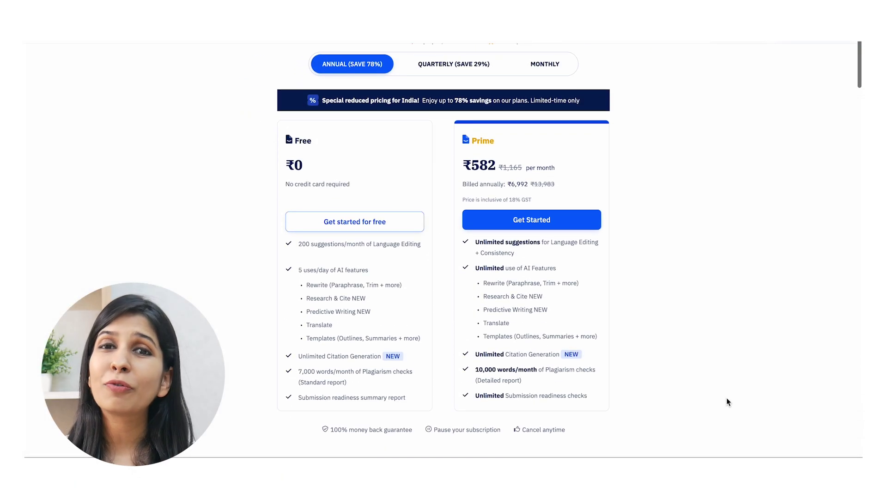
{"action": "scroll", "coordinate": [728, 402], "scroll_direction": "down", "scroll_amount": 10}
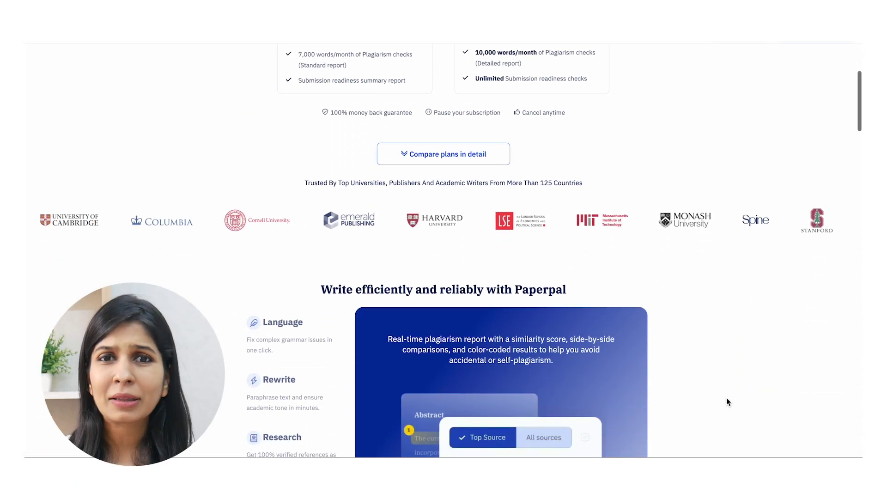
{"action": "scroll", "coordinate": [727, 402], "scroll_direction": "down", "scroll_amount": 10}
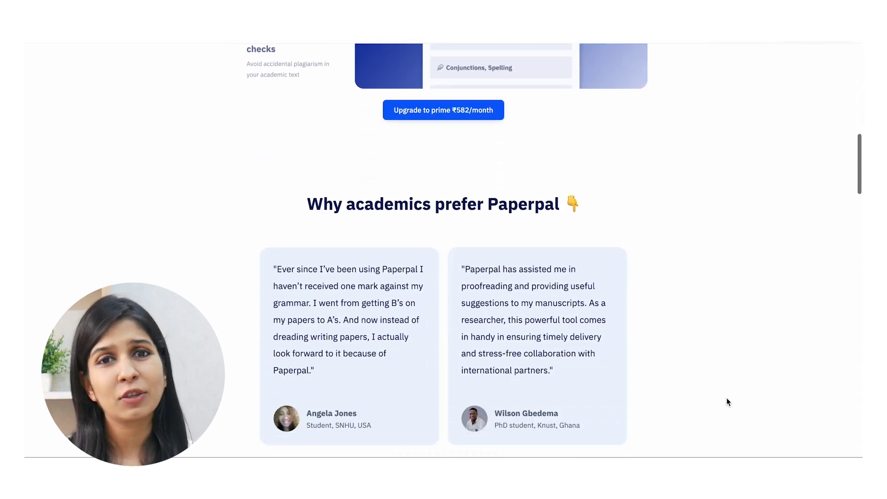
{"action": "scroll", "coordinate": [726, 401], "scroll_direction": "down", "scroll_amount": 10}
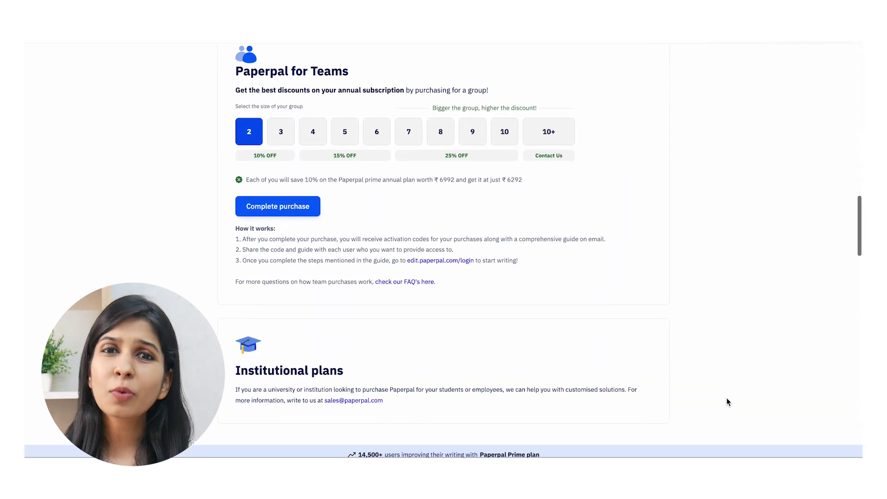
{"action": "scroll", "coordinate": [727, 400], "scroll_direction": "down", "scroll_amount": 9}
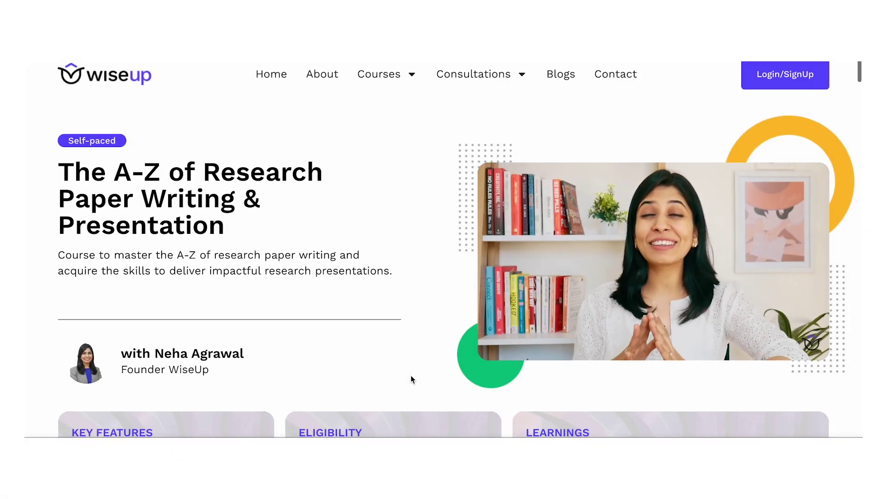
- Scroll the A-Z of Research Paper Writing & Presentation page to the 'Your roadmap to success' session list
{"action": "scroll", "coordinate": [411, 375], "scroll_direction": "down", "scroll_amount": 5}
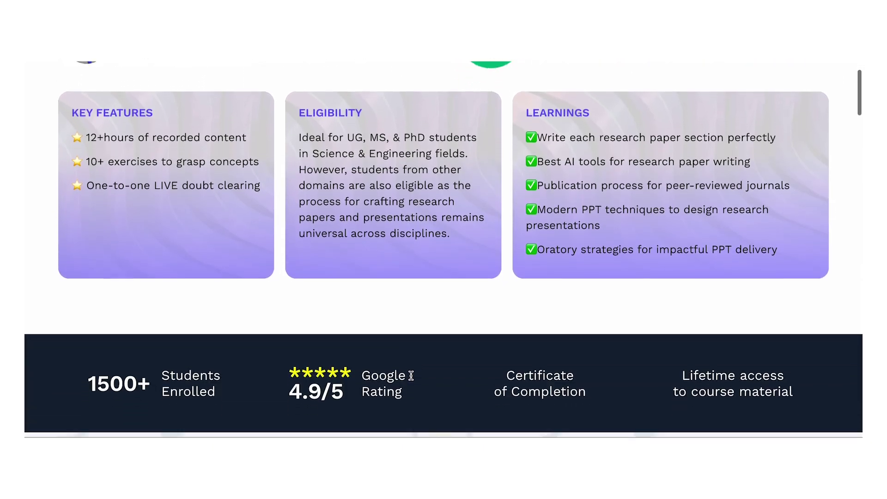
{"action": "scroll", "coordinate": [411, 376], "scroll_direction": "down", "scroll_amount": 5}
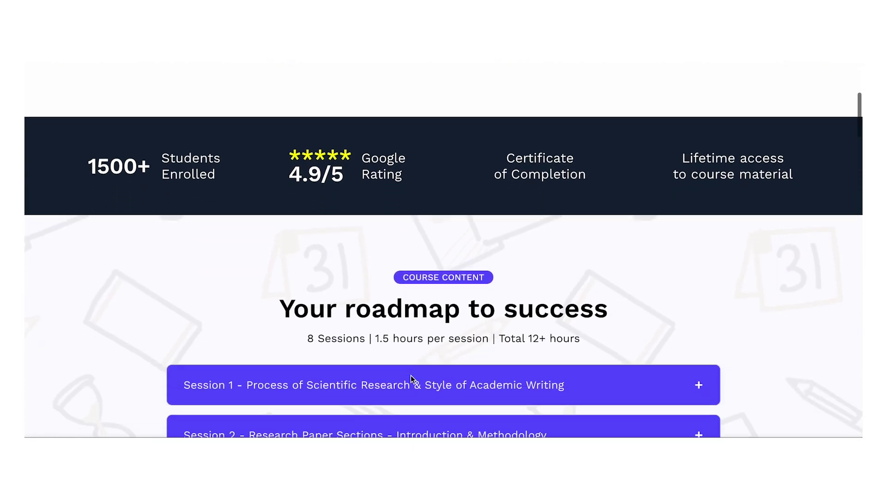
{"action": "scroll", "coordinate": [412, 379], "scroll_direction": "down", "scroll_amount": 5}
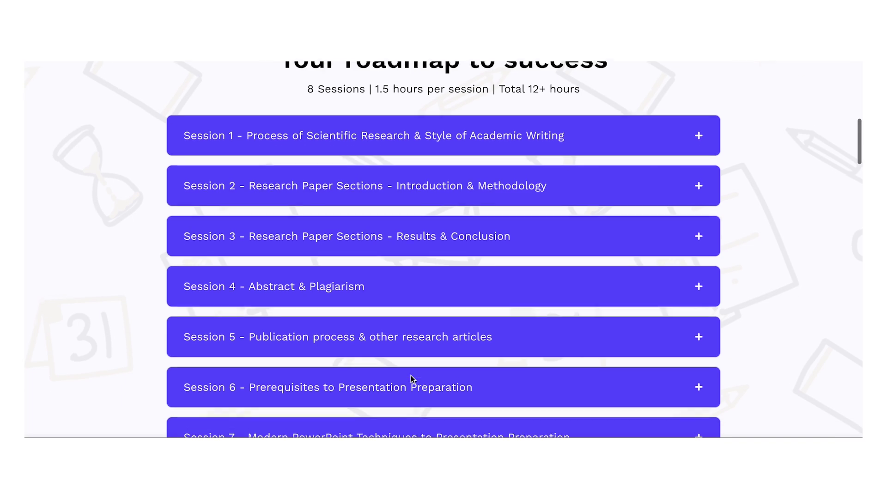
{"action": "scroll", "coordinate": [411, 379], "scroll_direction": "down", "scroll_amount": 6}
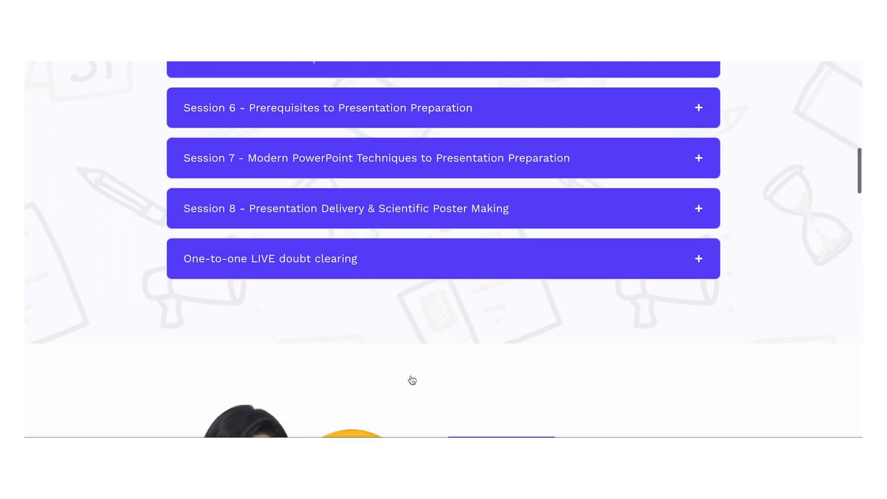